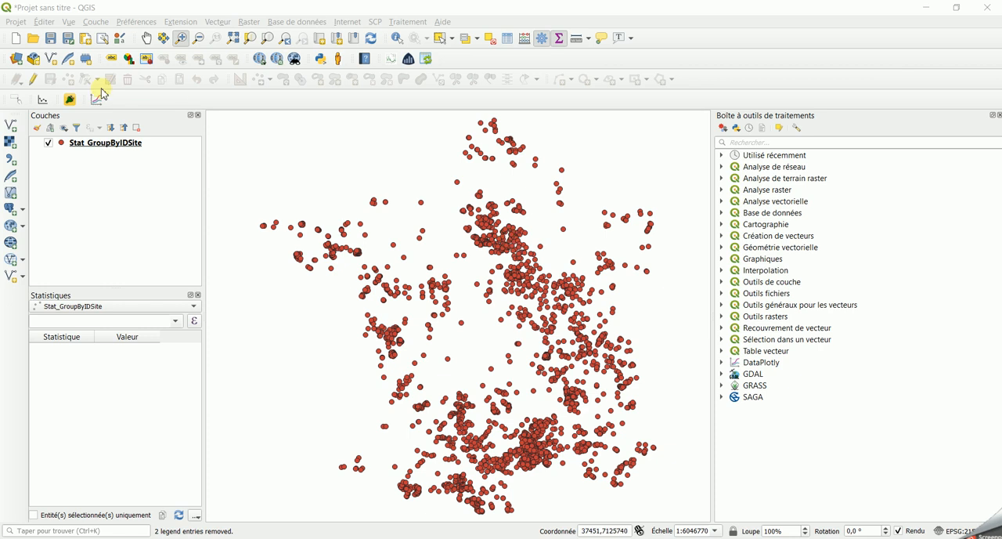
# Examine the Stat_GroupByIDSite attribute table sorted by NbSp_BySit in descending order, and close it.
pyautogui.rightClick(94, 148)
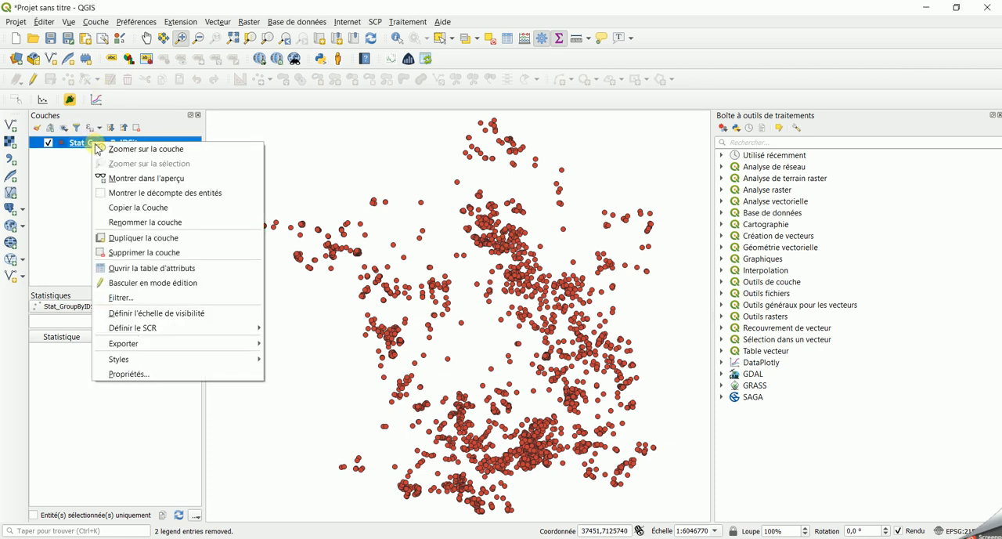
pyautogui.click(144, 271)
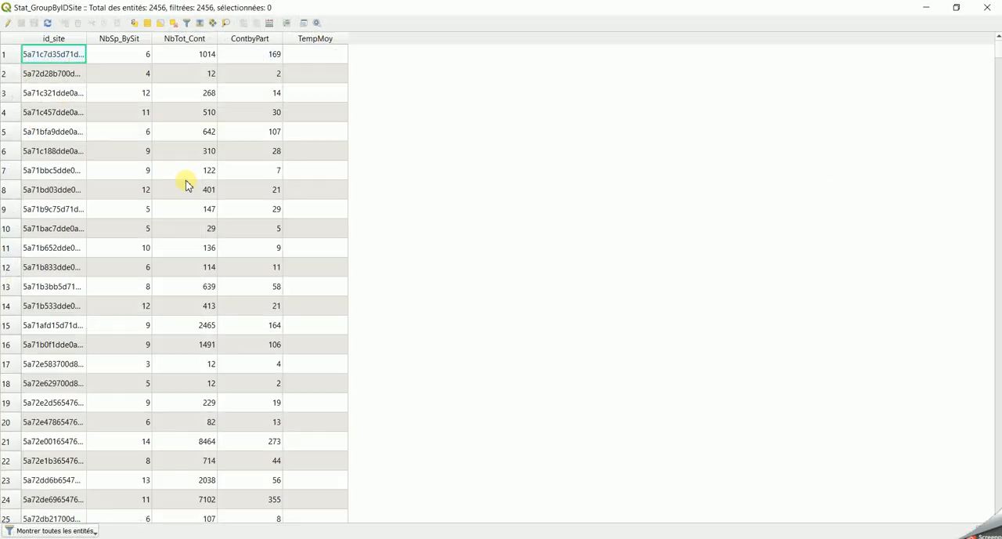
pyautogui.click(121, 38)
pyautogui.click(121, 39)
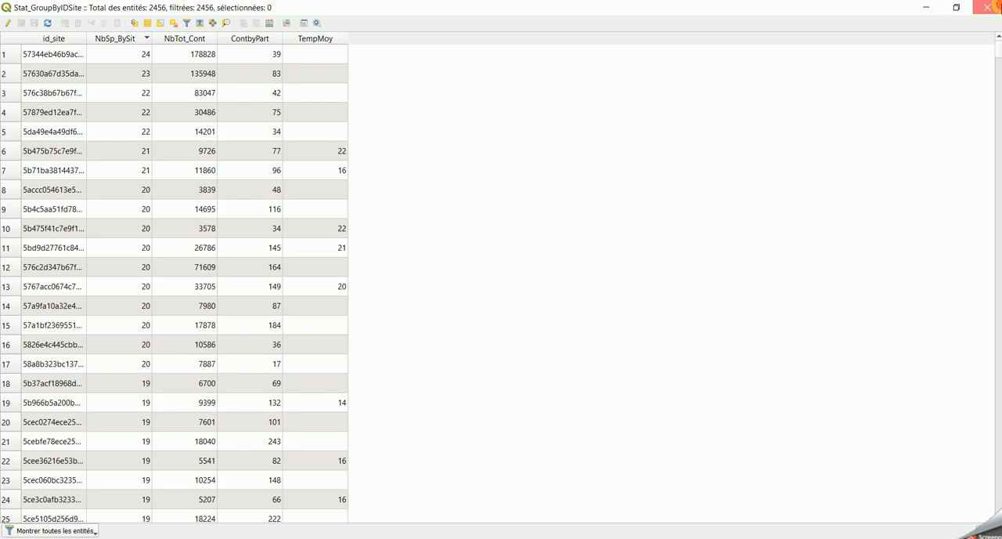
pyautogui.click(988, 7)
# Search the processing tools for "interpolation" and open the QGIS IDW interpolation algorithm.
pyautogui.click(751, 142)
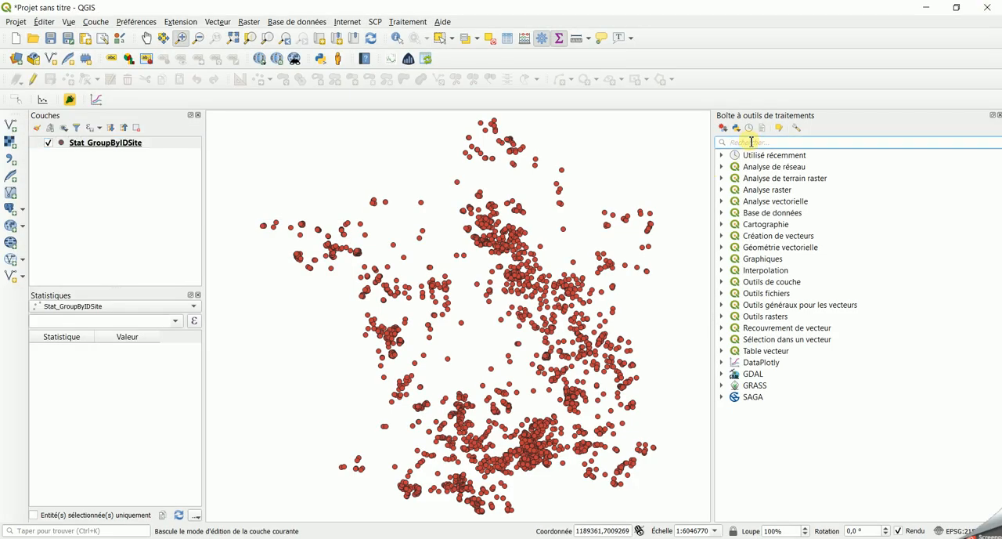
pyautogui.write('interpolation')
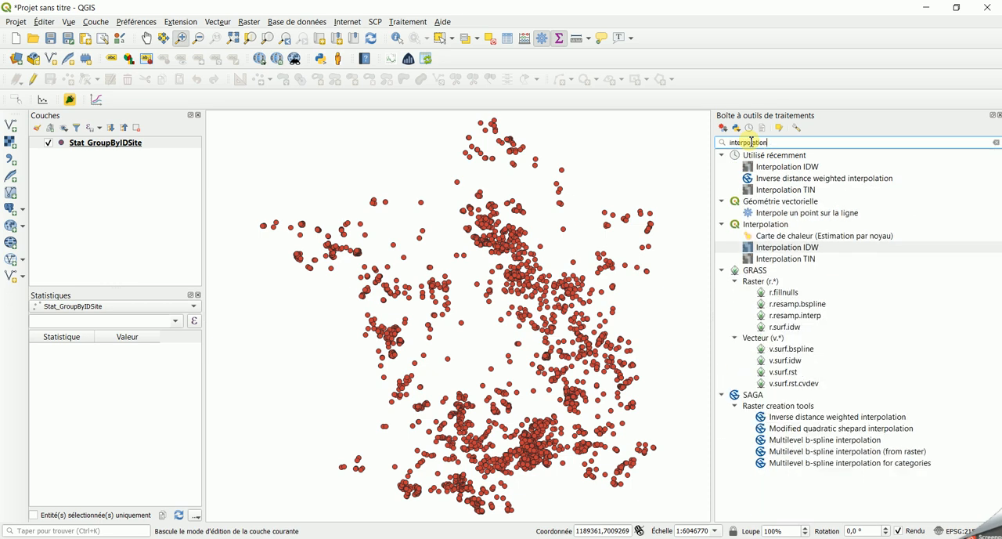
pyautogui.click(779, 247)
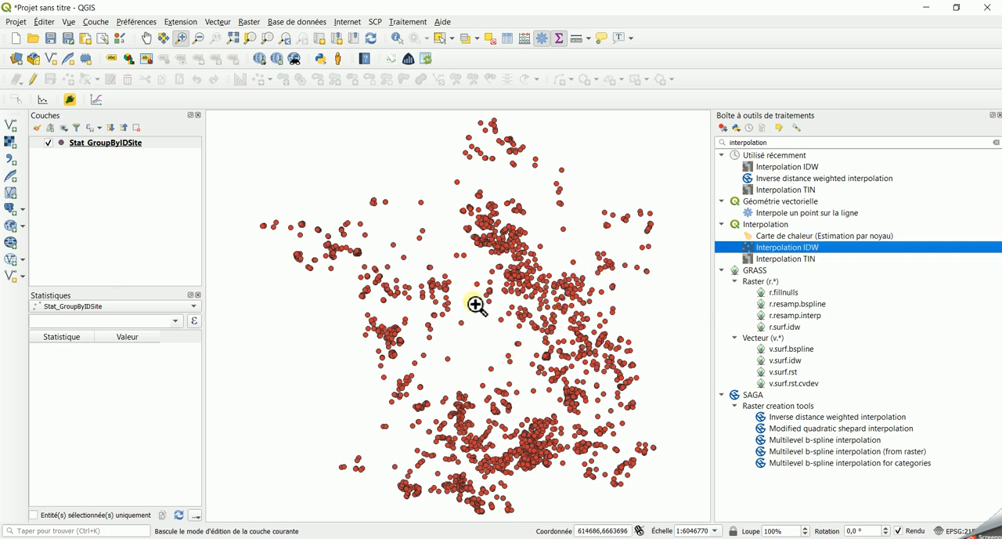
pyautogui.doubleClick(767, 249)
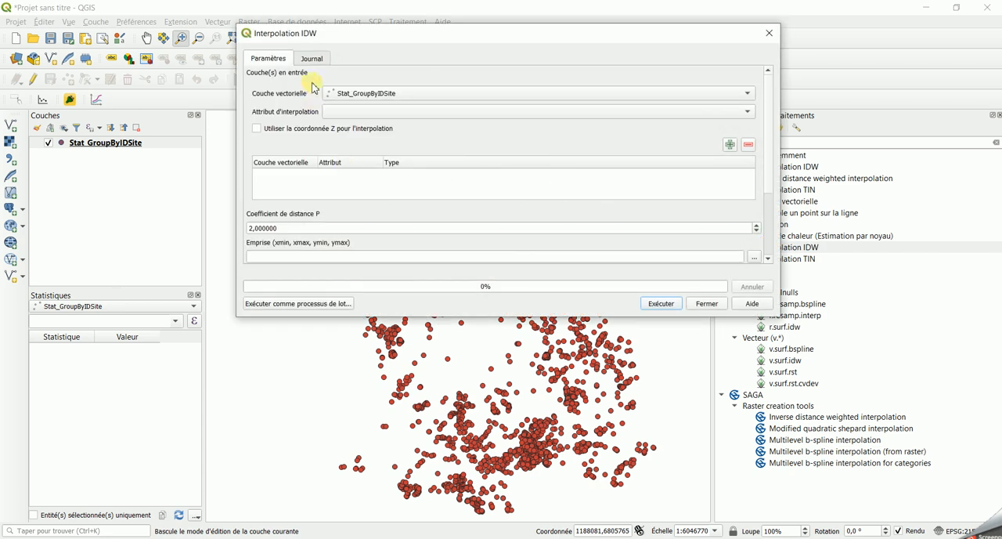
# Add the NbSp_BySit attribute of Stat_GroupByIDSite as the interpolation input.
pyautogui.click(347, 114)
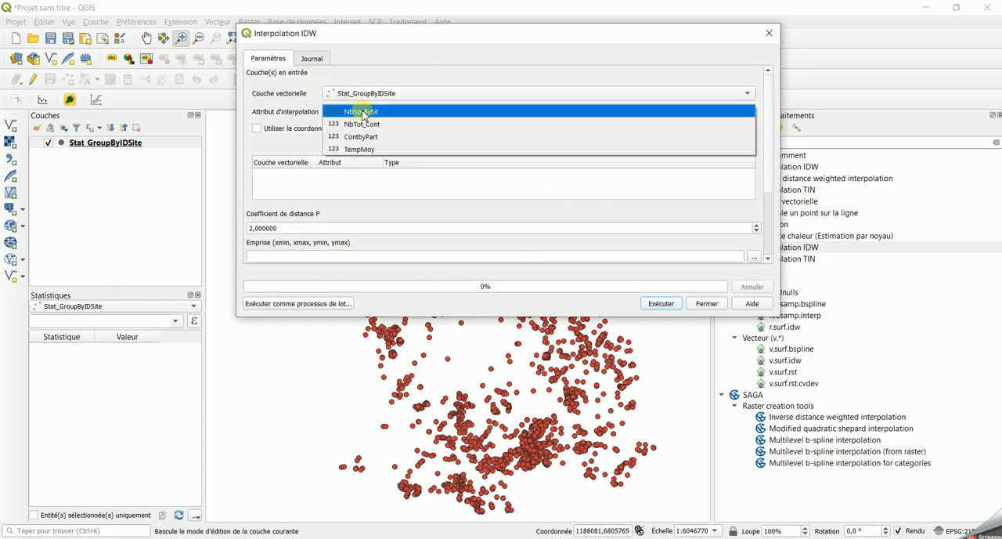
pyautogui.click(362, 115)
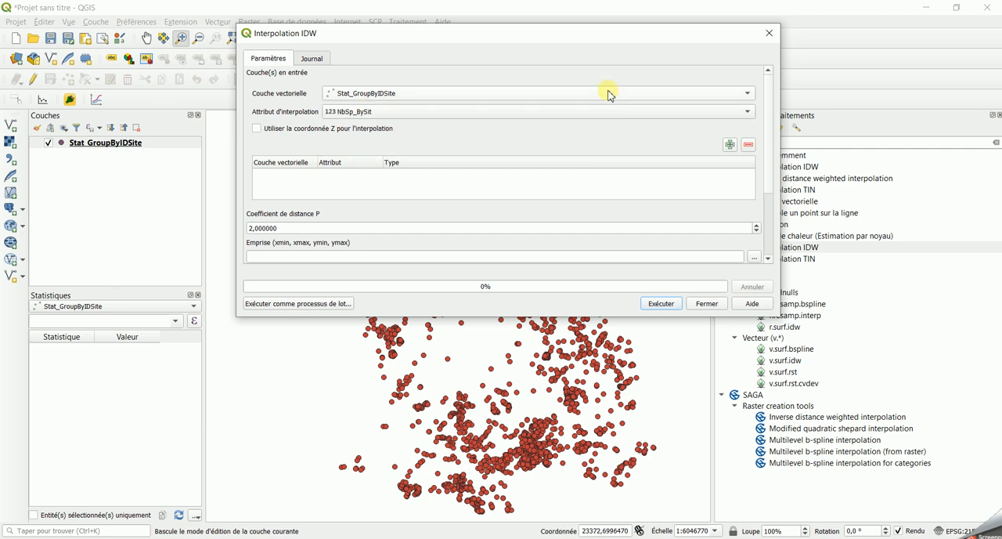
pyautogui.click(730, 146)
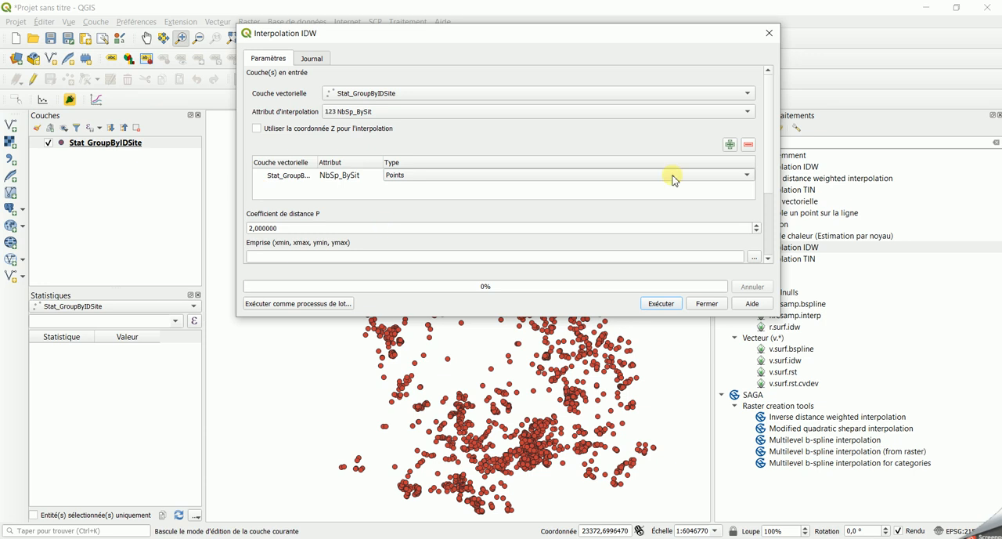
# Set the distance coefficient P to 1 and take the extent from the Stat_GroupByIDSite layer.
pyautogui.moveTo(769, 159); pyautogui.dragTo(772, 215)
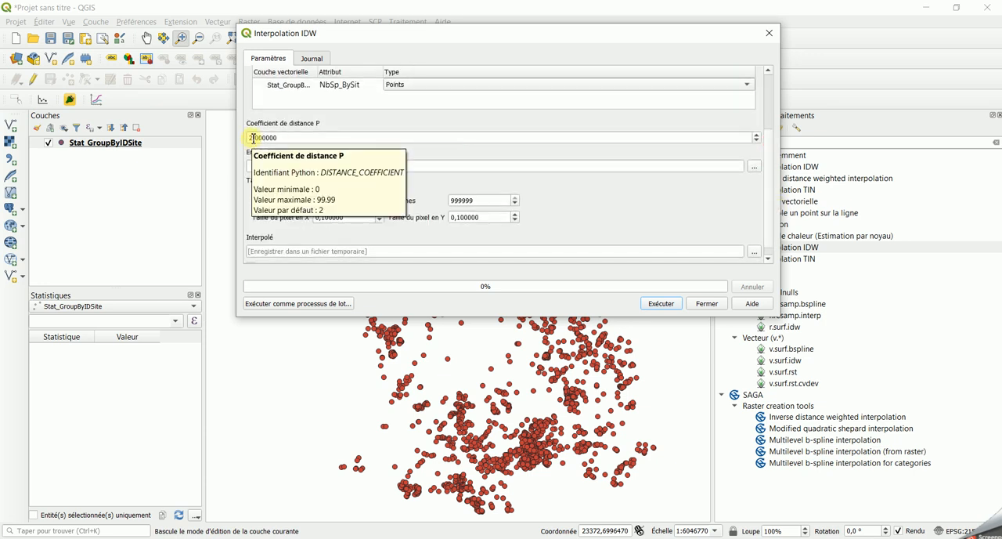
pyautogui.click(252, 138)
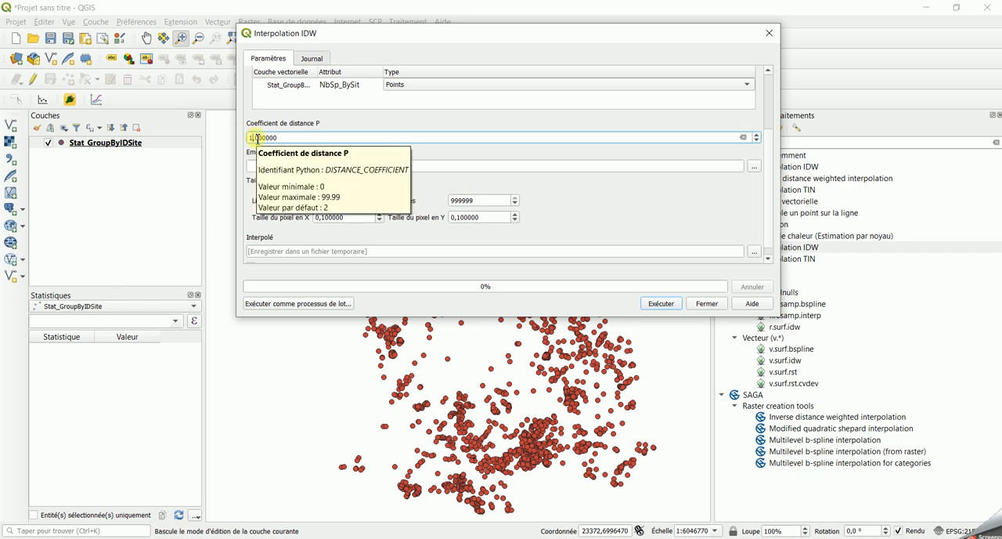
pyautogui.click(753, 167)
pyautogui.click(776, 208)
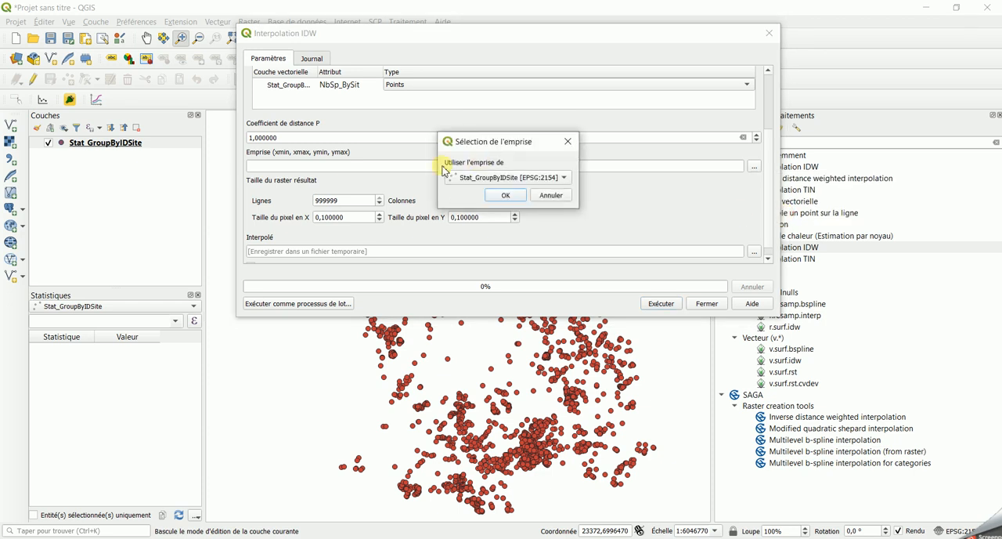
pyautogui.click(506, 196)
# Set the output raster's pixel size to 2000, run the IDW interpolation and close its dialog.
pyautogui.moveTo(354, 219); pyautogui.dragTo(302, 216)
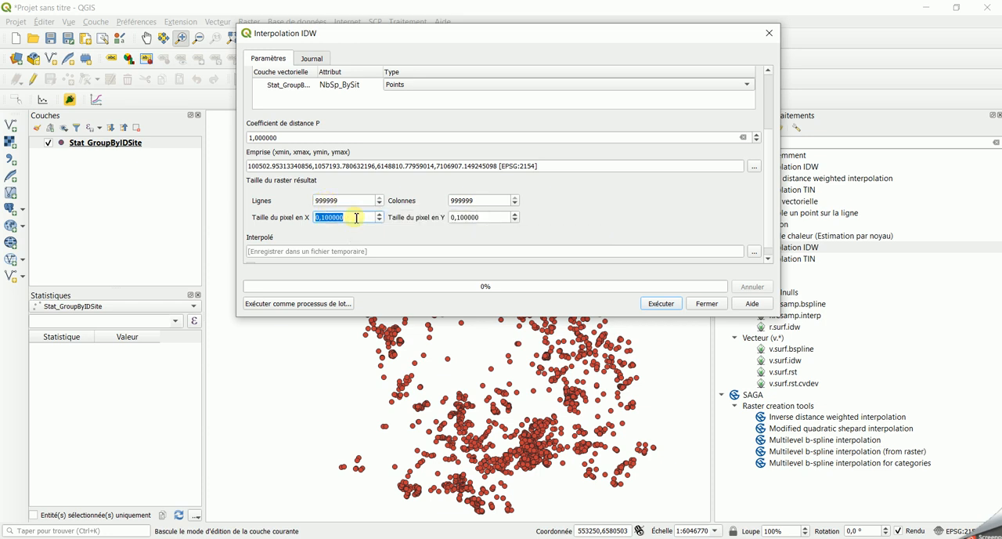
pyautogui.write('2000')
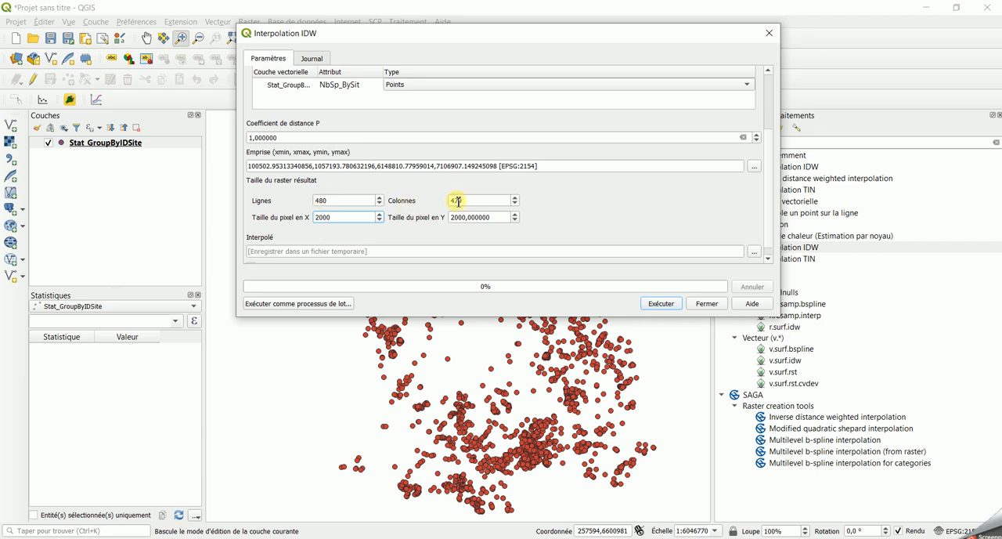
pyautogui.click(664, 305)
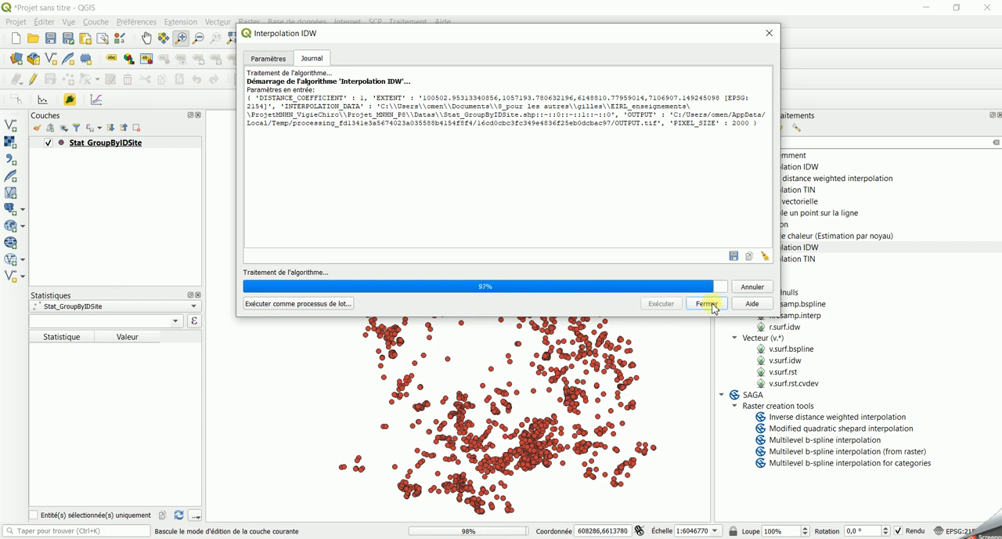
pyautogui.click(707, 303)
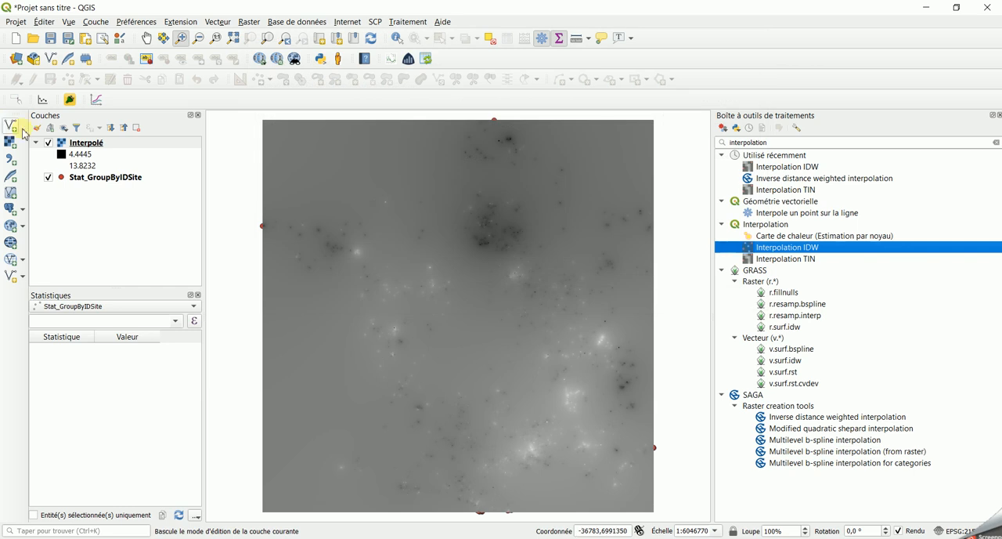
# Render the Interpolé raster as single-band pseudocolor with linear interpolation and apply the style.
pyautogui.rightClick(95, 142)
pyautogui.click(135, 329)
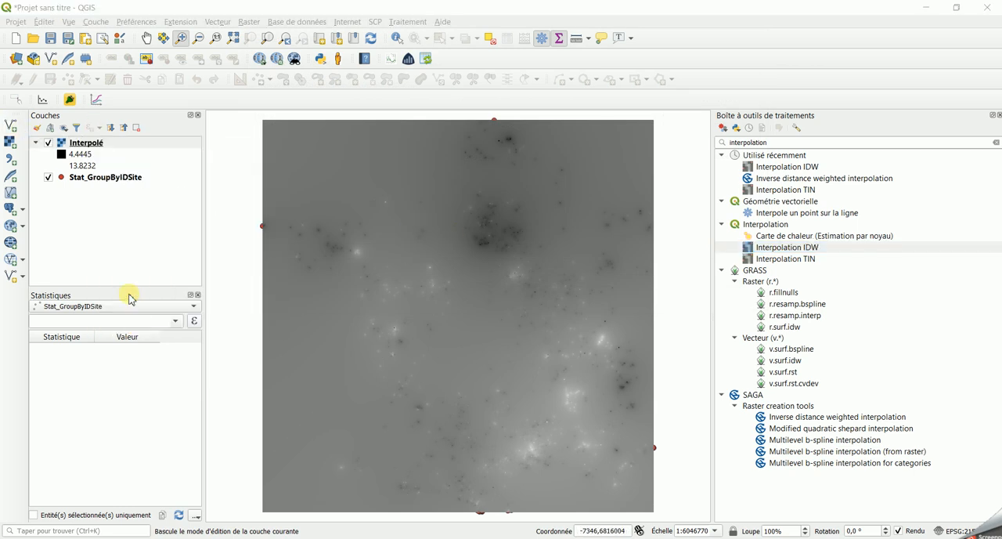
pyautogui.click(423, 73)
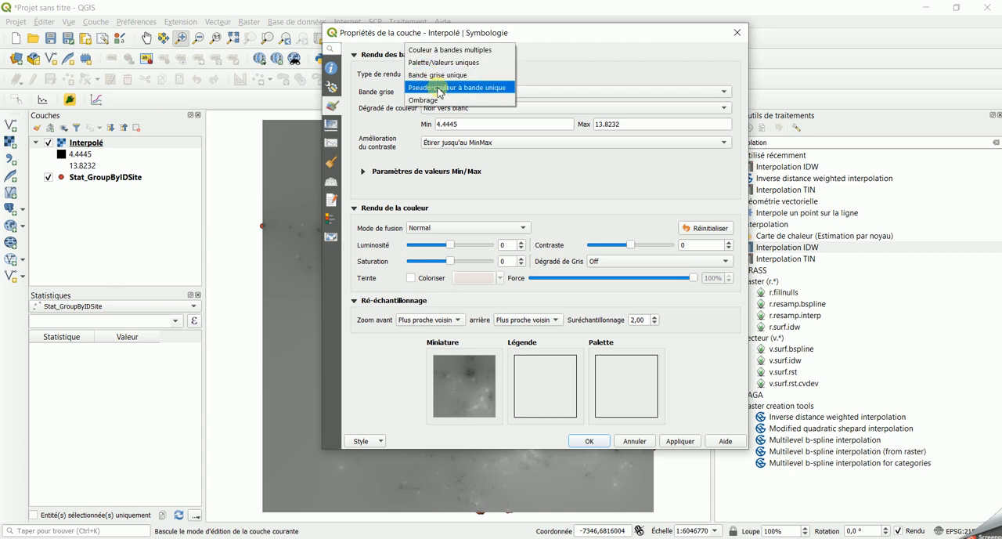
pyautogui.click(438, 88)
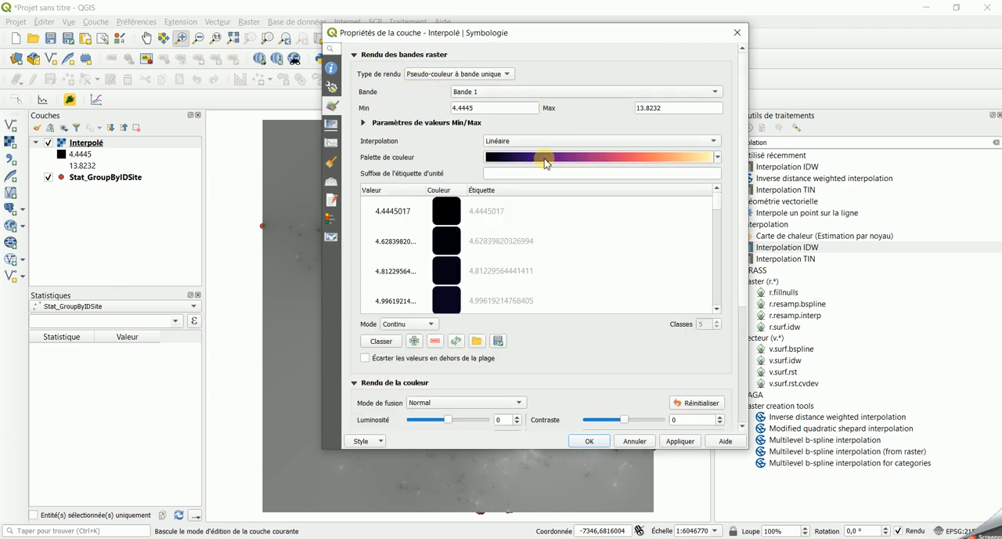
pyautogui.click(680, 441)
pyautogui.click(603, 441)
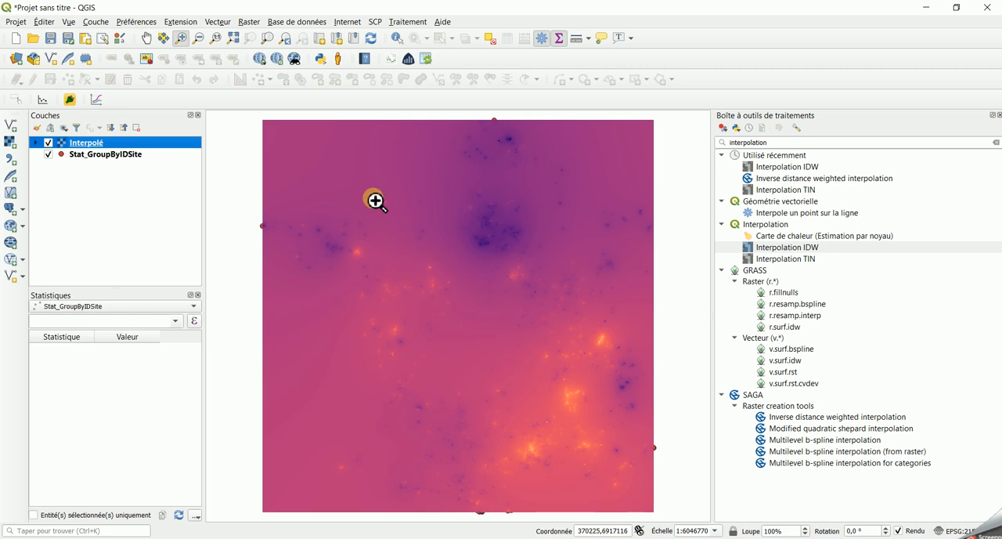
# Start a contour extraction from the Interpolé raster with a contour interval of 0,1.
pyautogui.click(252, 25)
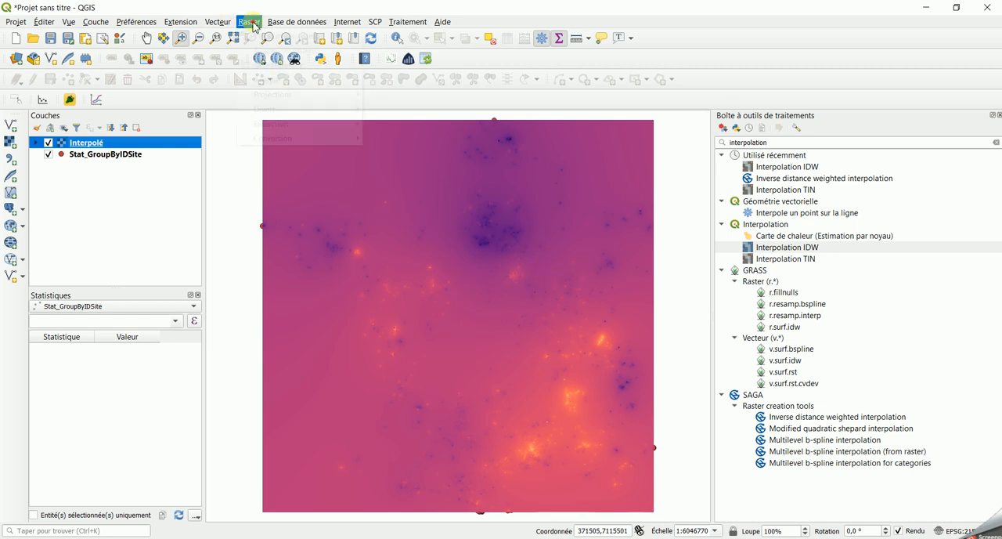
pyautogui.moveTo(276, 127)
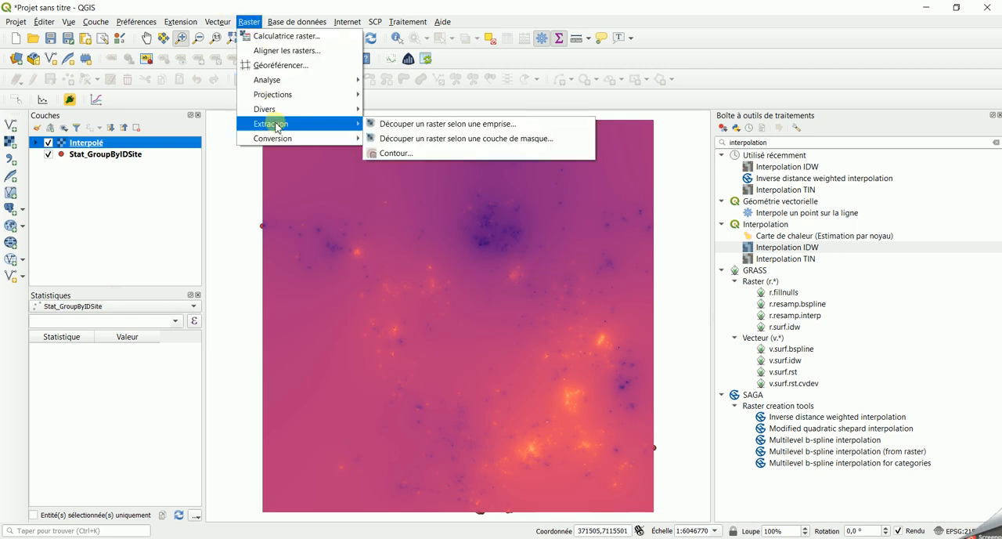
pyautogui.click(415, 156)
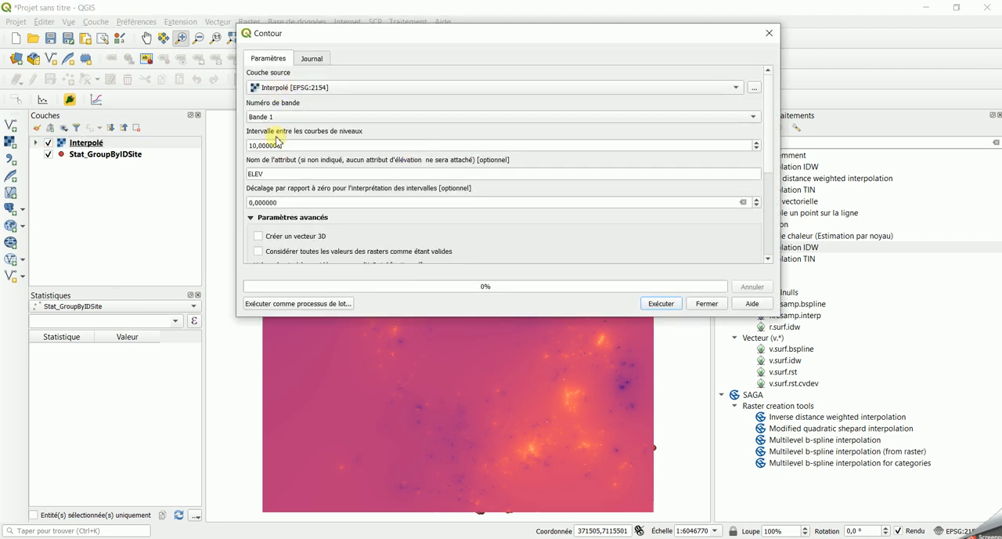
pyautogui.doubleClick(248, 145)
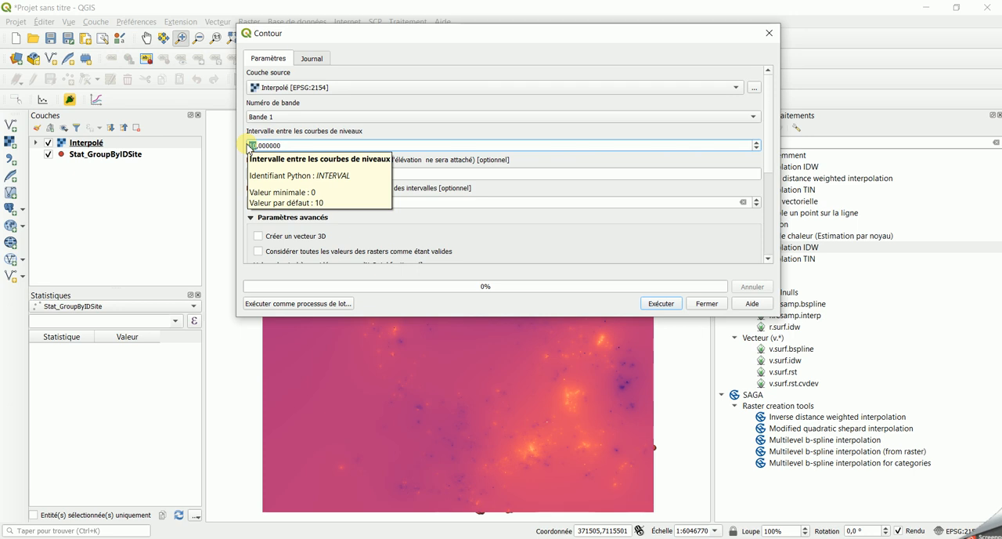
pyautogui.doubleClick(251, 146)
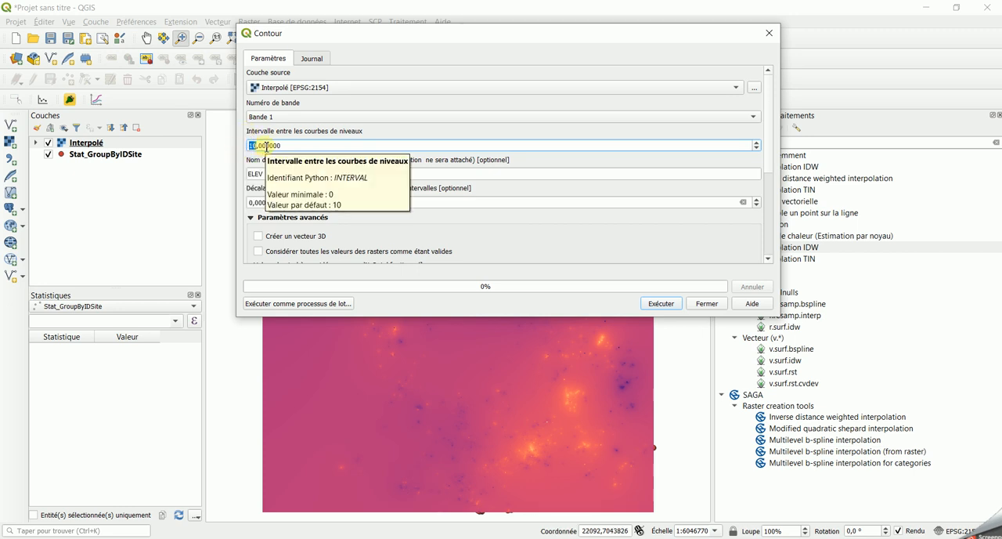
pyautogui.write('0,1')
pyautogui.press('Delete')
# Name the contour attribute NbSp, run the contour extraction and close its dialog.
pyautogui.press('Tab')
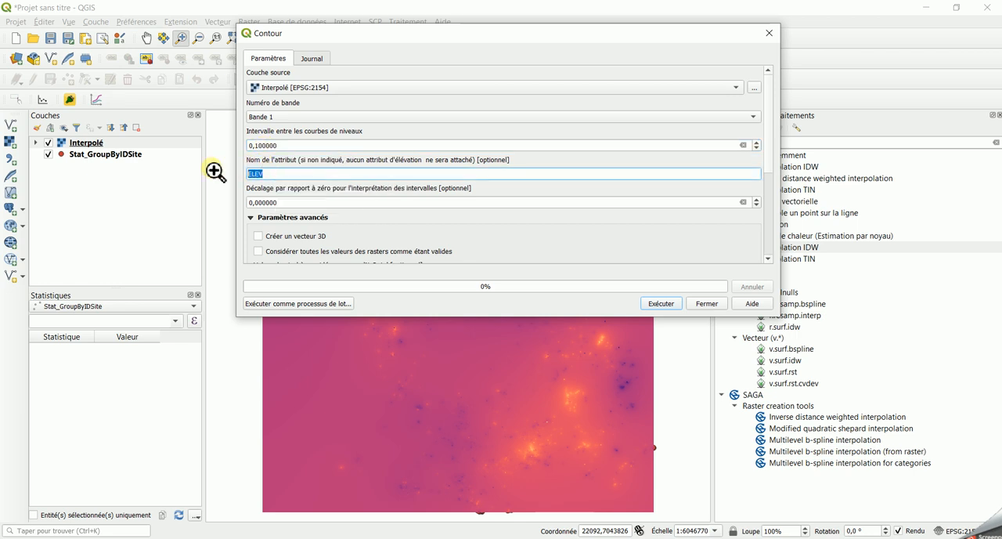
pyautogui.write('NbSp')
pyautogui.click(661, 303)
pyautogui.click(702, 304)
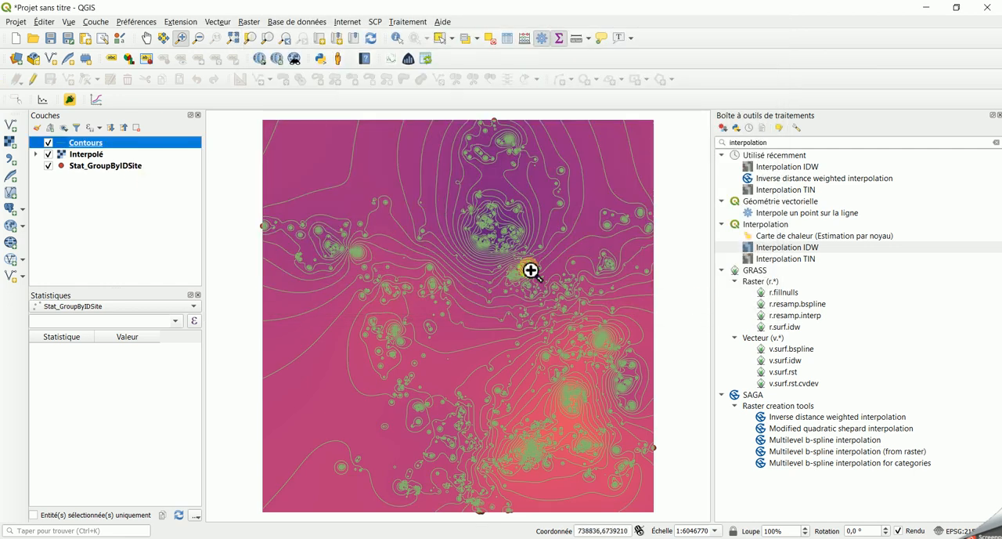